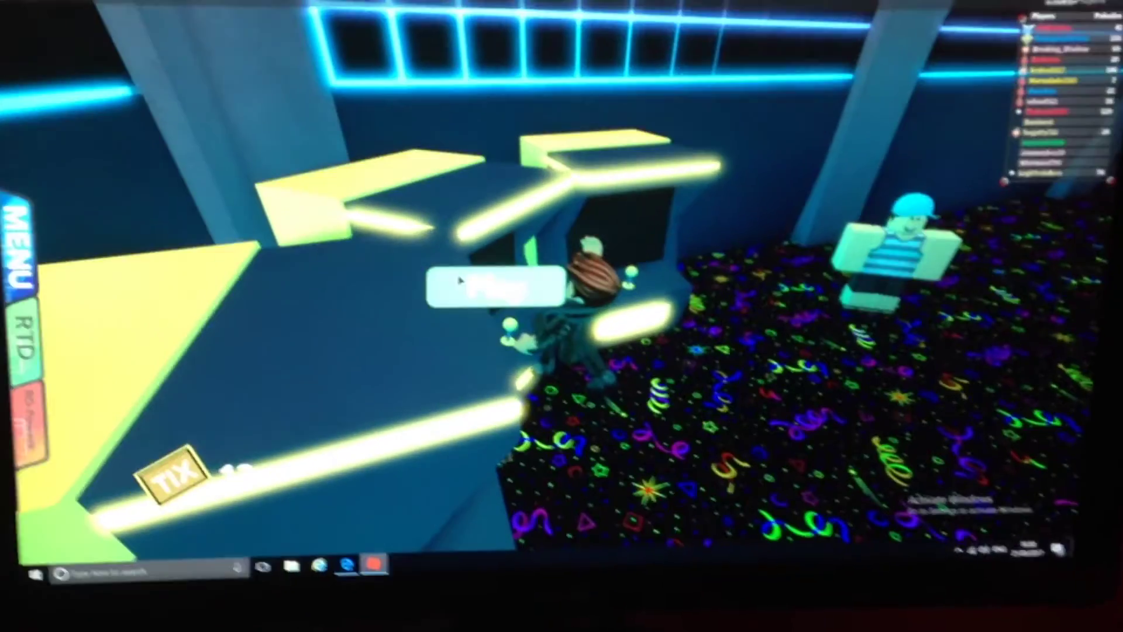
Start the flappy minigame on the second arcade machine.
left_click(459, 279)
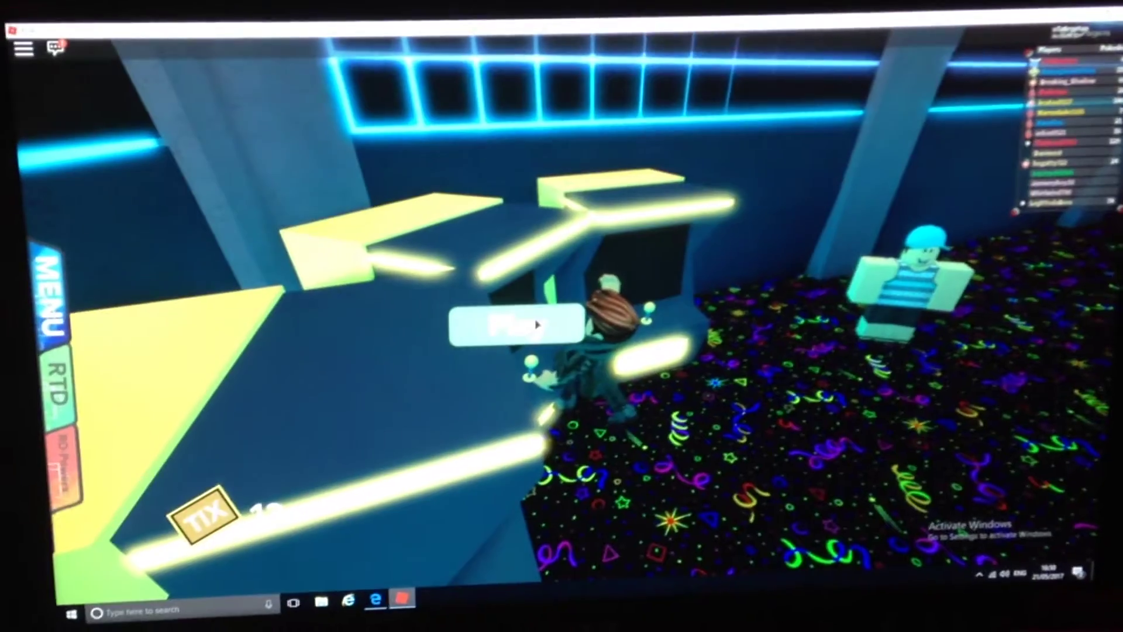
left_click(536, 326)
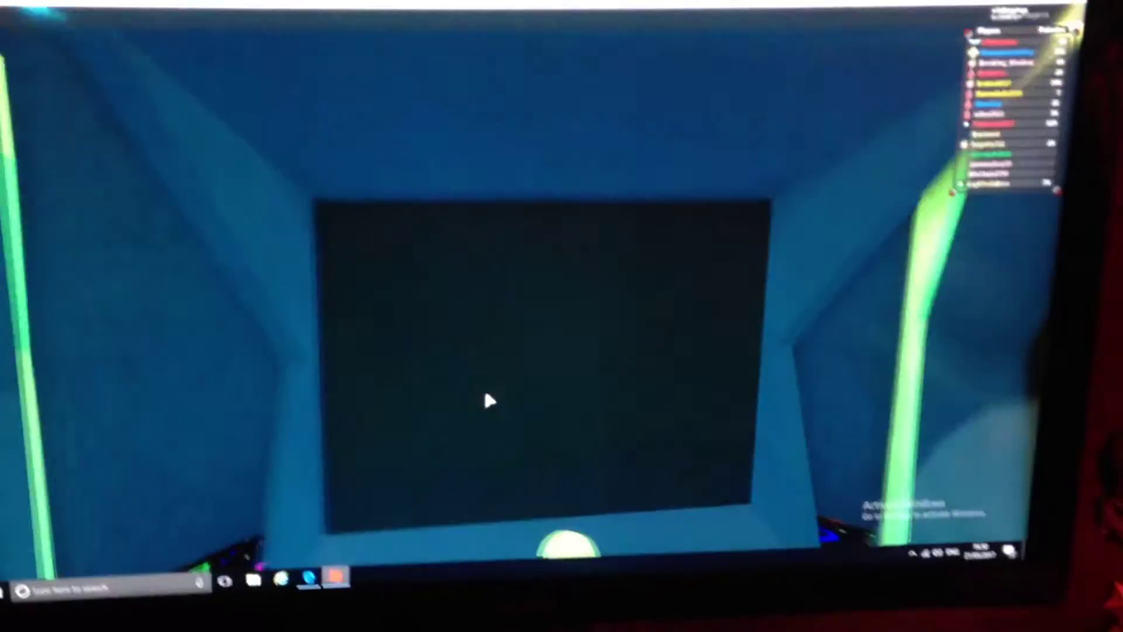